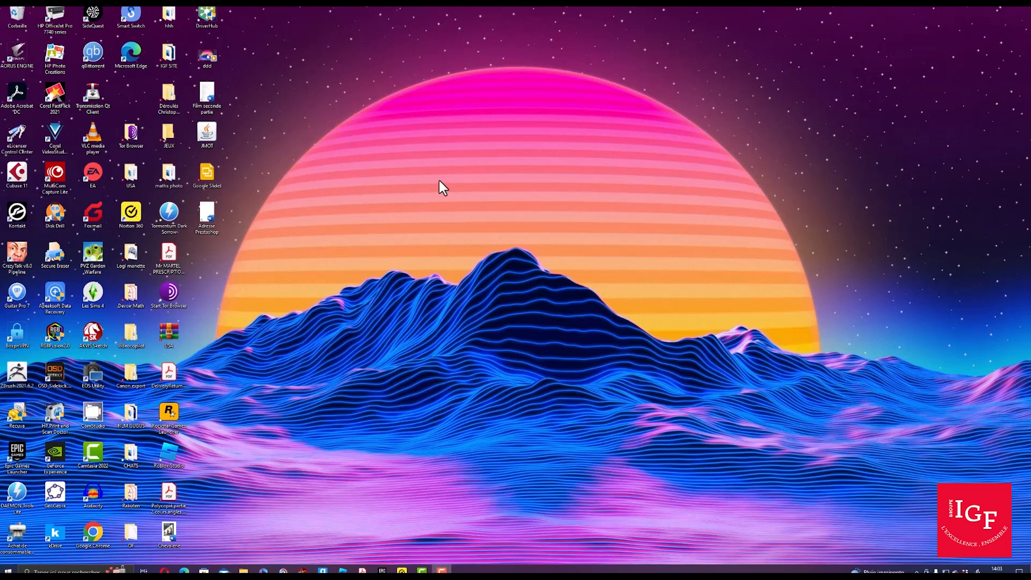
Open the Adresse Prestashop document on the desktop, follow its easyphp.org link, and download the EasyPHP DevServer + PrestaShop package
double_click(207, 210)
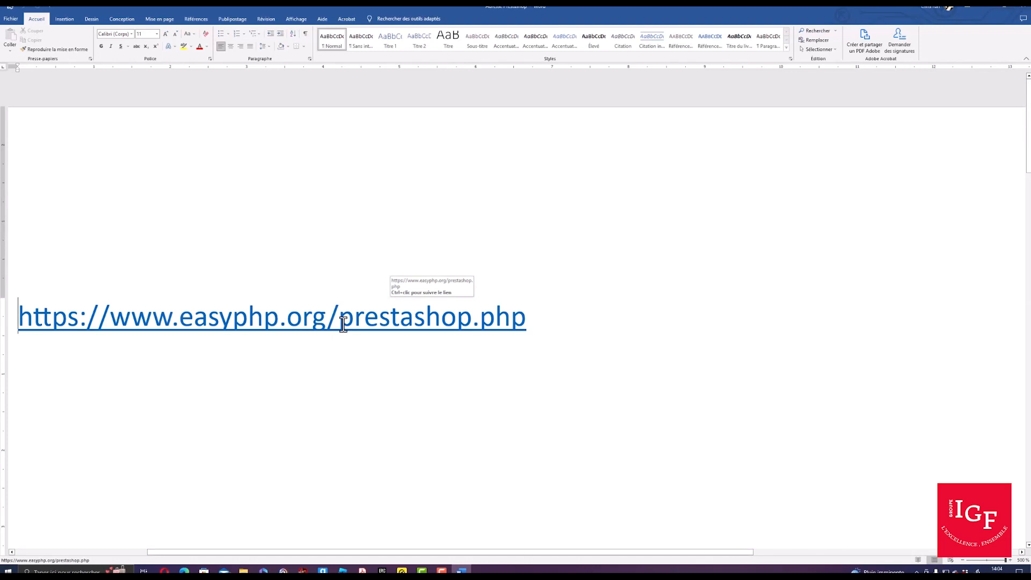
key(ctrl+a)
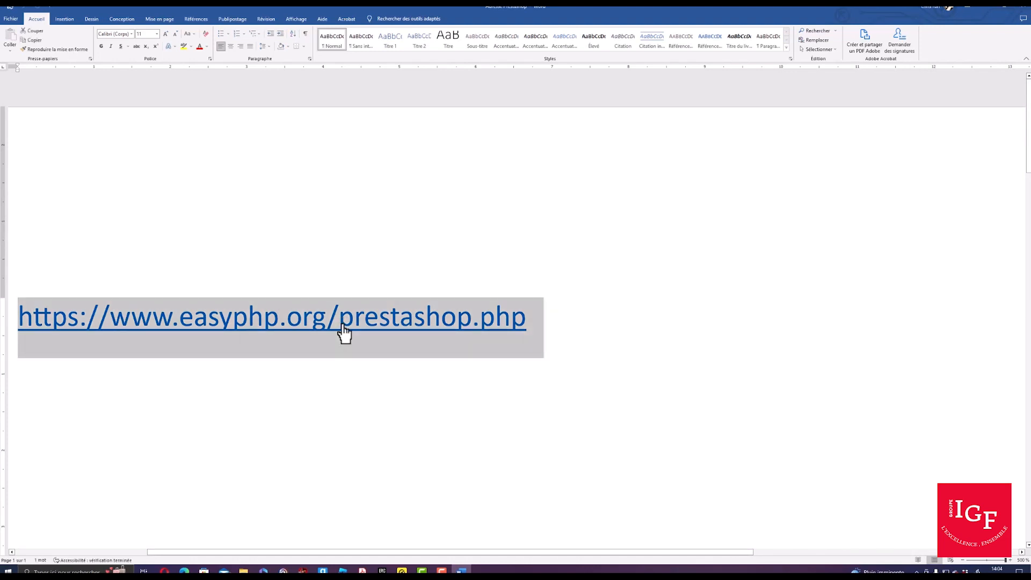
ctrl+click(342, 325)
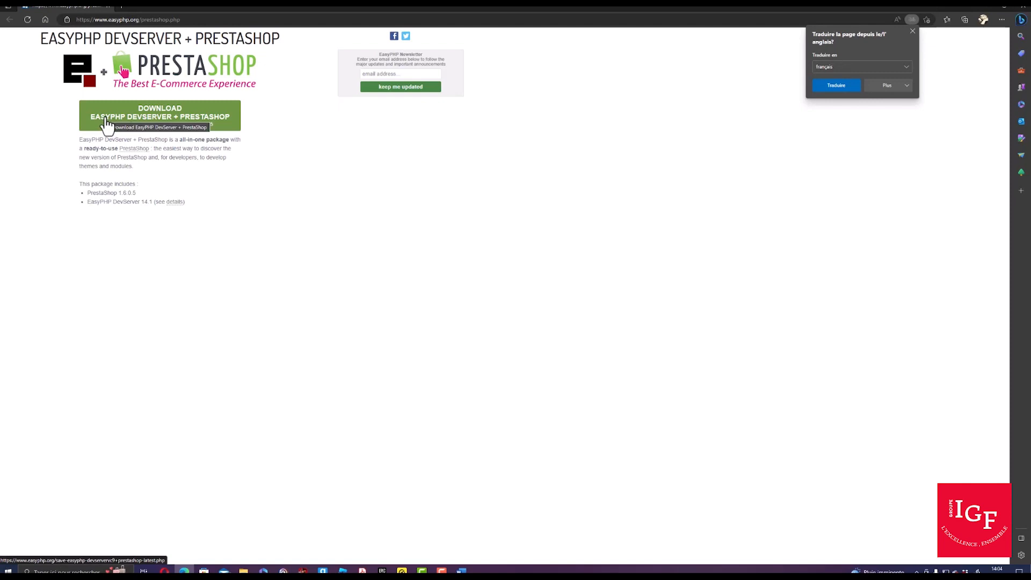
click(199, 124)
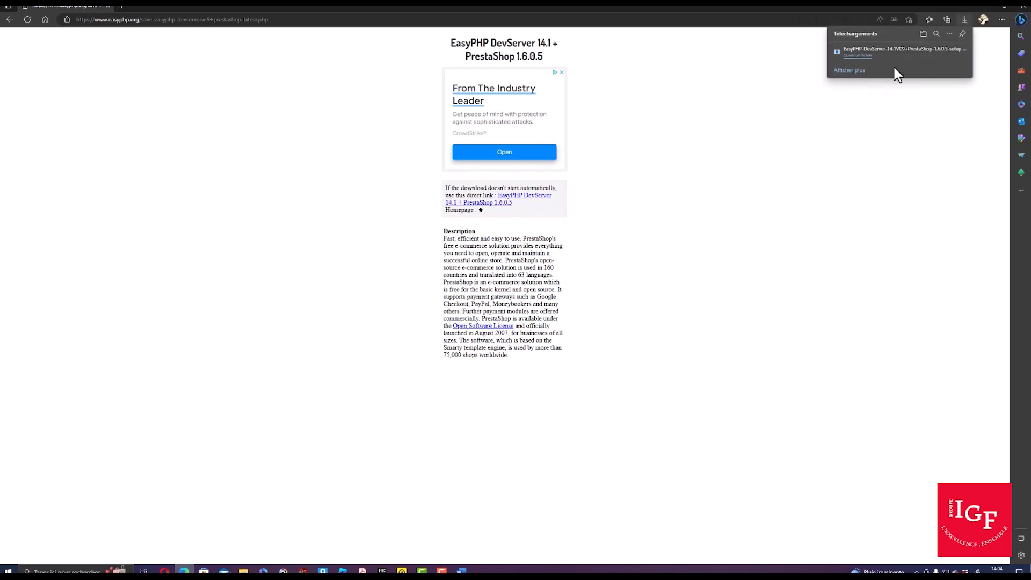
click(858, 72)
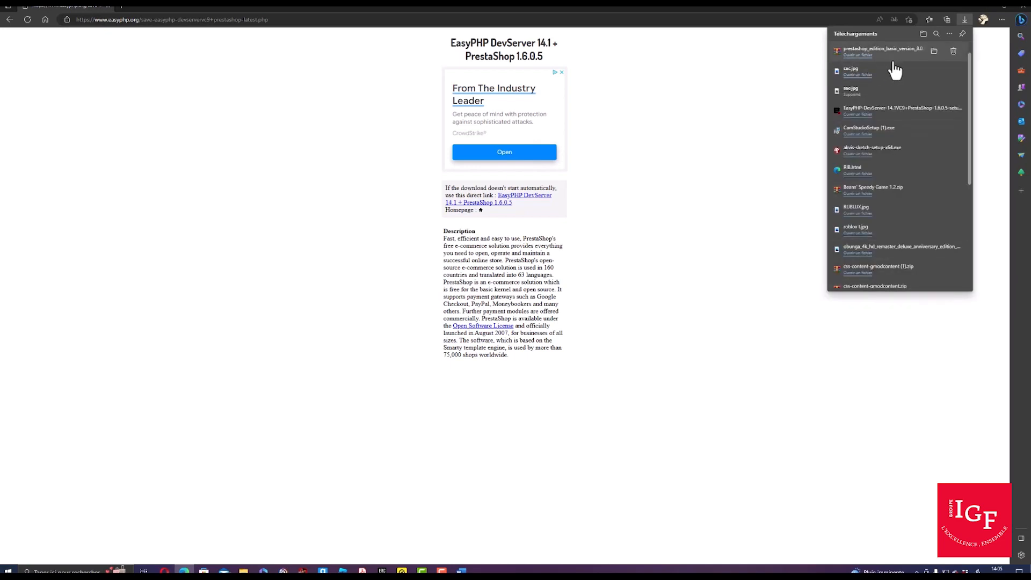
click(991, 63)
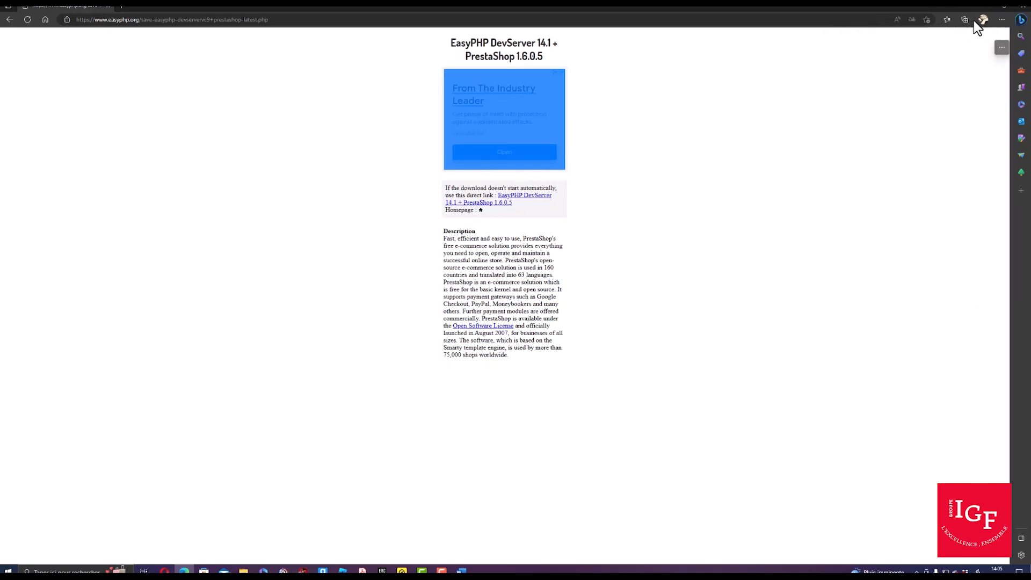
click(926, 20)
click(926, 21)
click(912, 20)
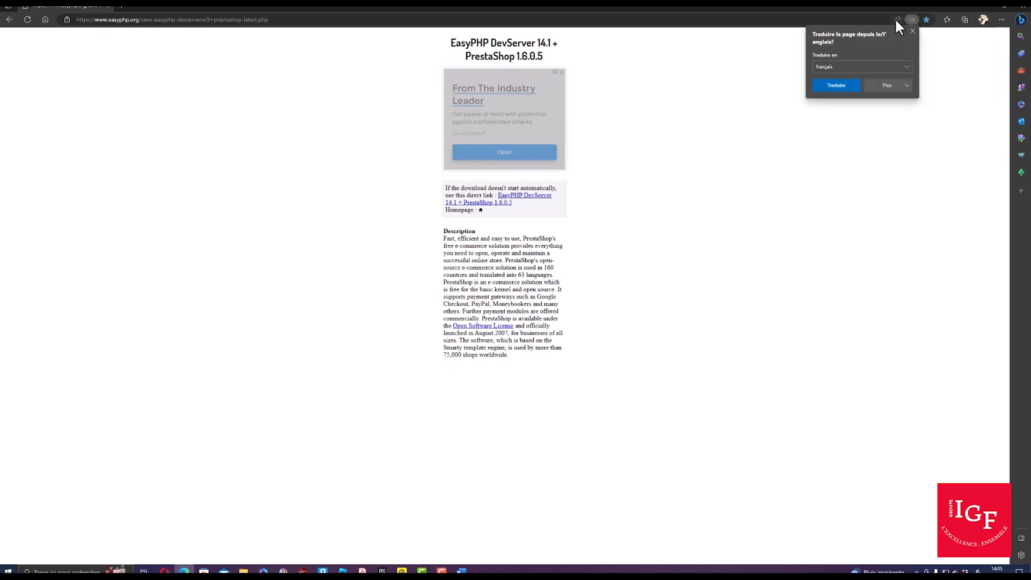
click(895, 19)
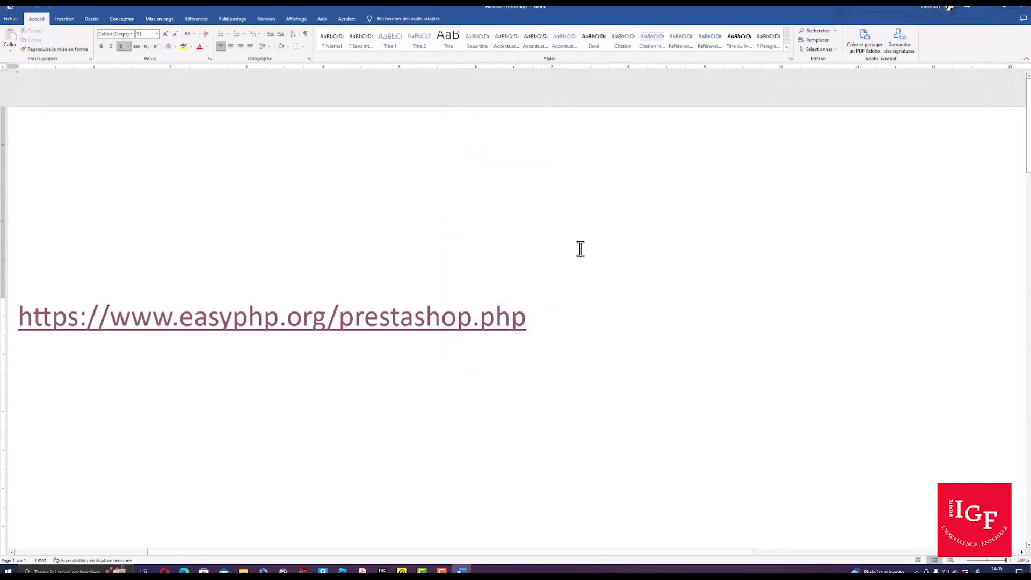
Return to the desktop and open the Téléchargements folder in File Explorer
click(985, 9)
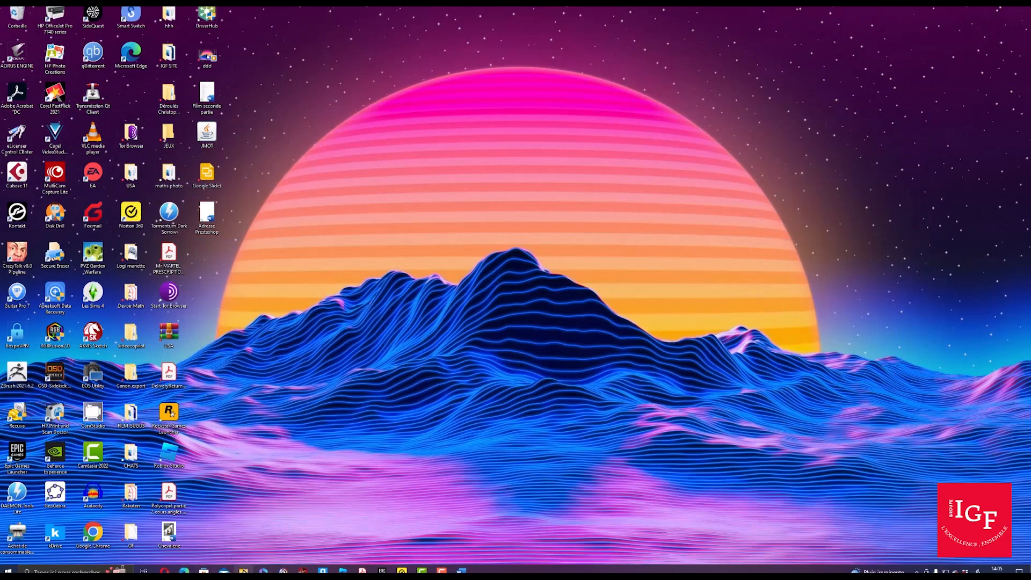
click(243, 571)
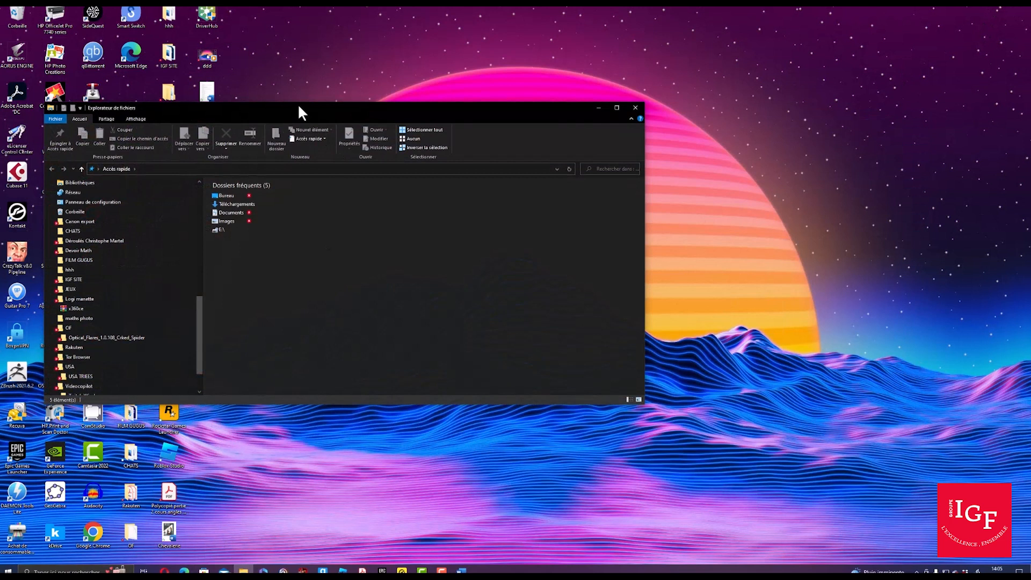
drag(297, 103, 607, 51)
double_click(540, 149)
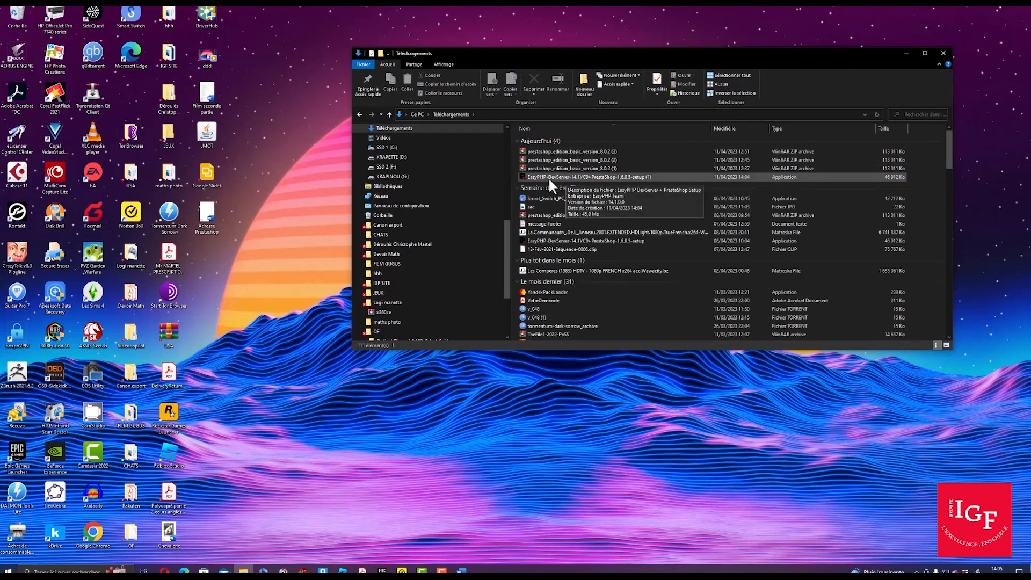
Launch the newly downloaded EasyPHP-DevServer-14.1VC9+PrestaShop-1.6.0.5-setup (1) installer with Français as the setup language
click(604, 175)
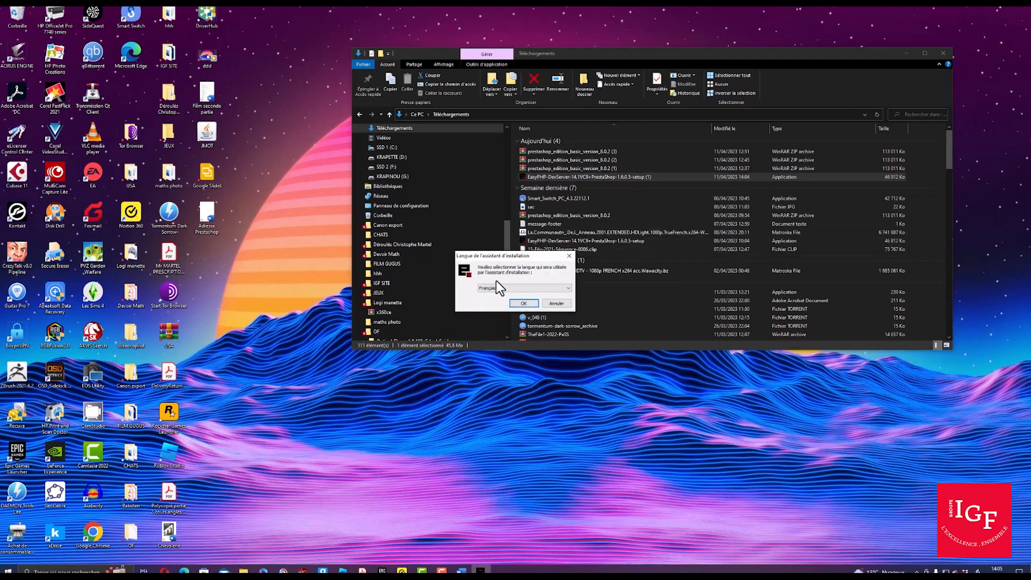
drag(512, 256, 590, 114)
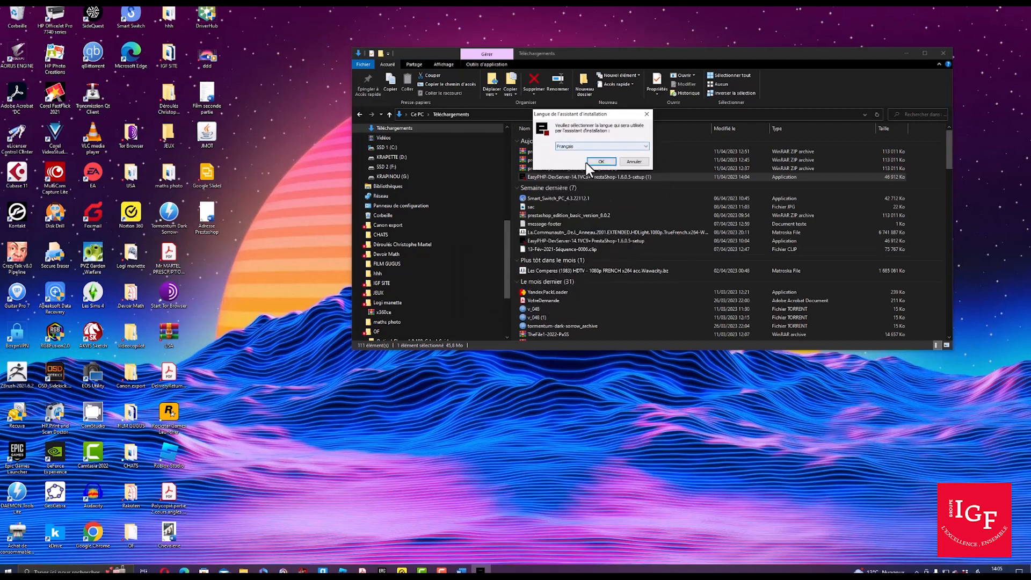
click(600, 162)
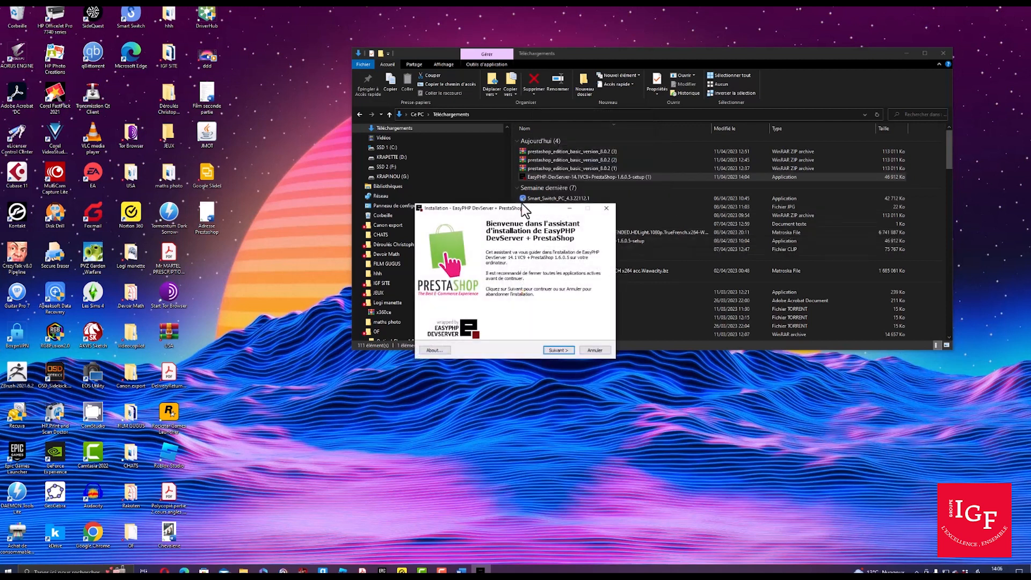
Accept the licence agreement in the setup wizard and proceed past the information page to the destination folder
drag(527, 209, 669, 45)
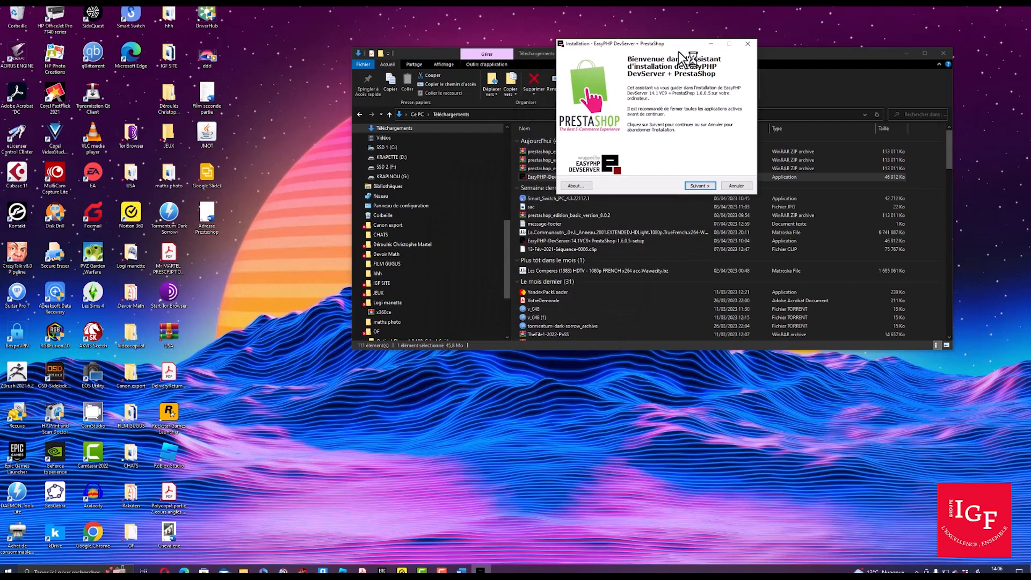
click(697, 186)
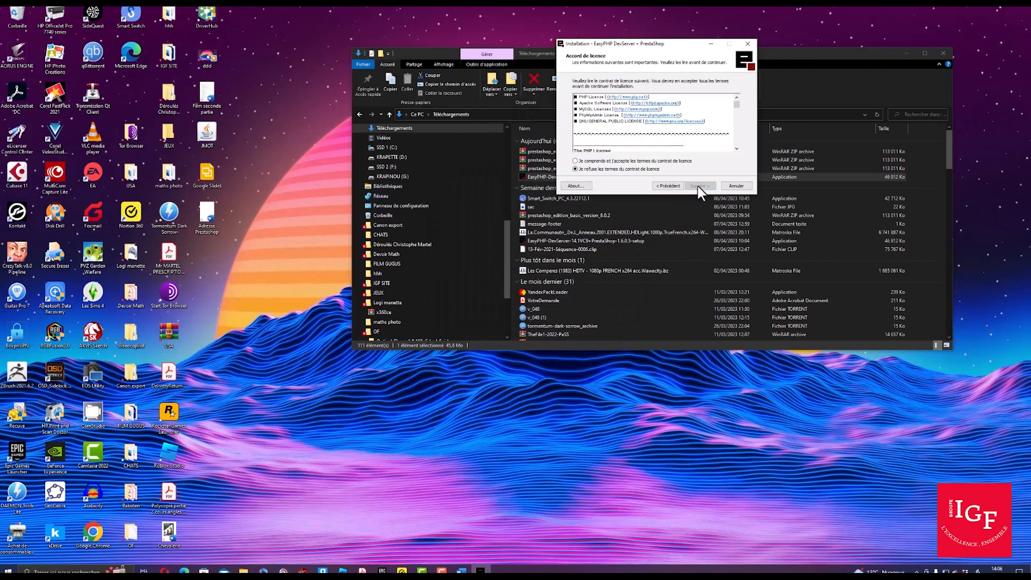
click(640, 162)
click(698, 187)
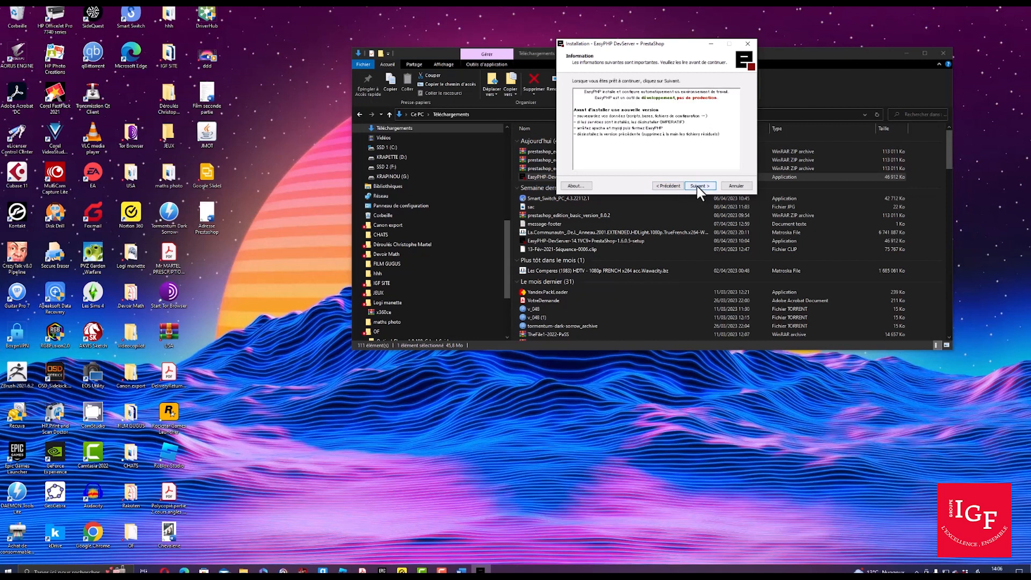
click(697, 186)
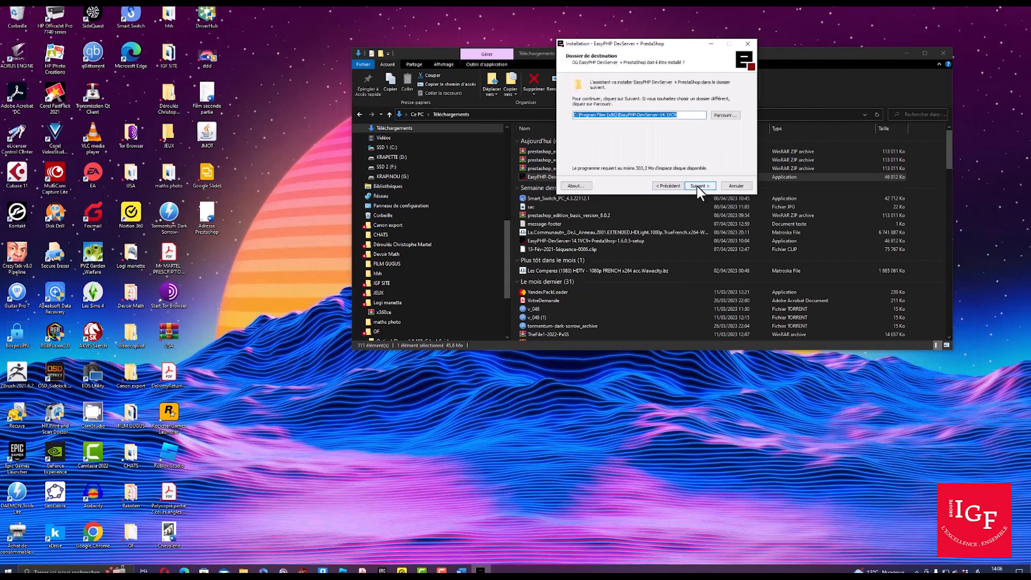
Install EasyPHP DevServer + PrestaShop with the default destination folder and the default Start menu folder
click(690, 115)
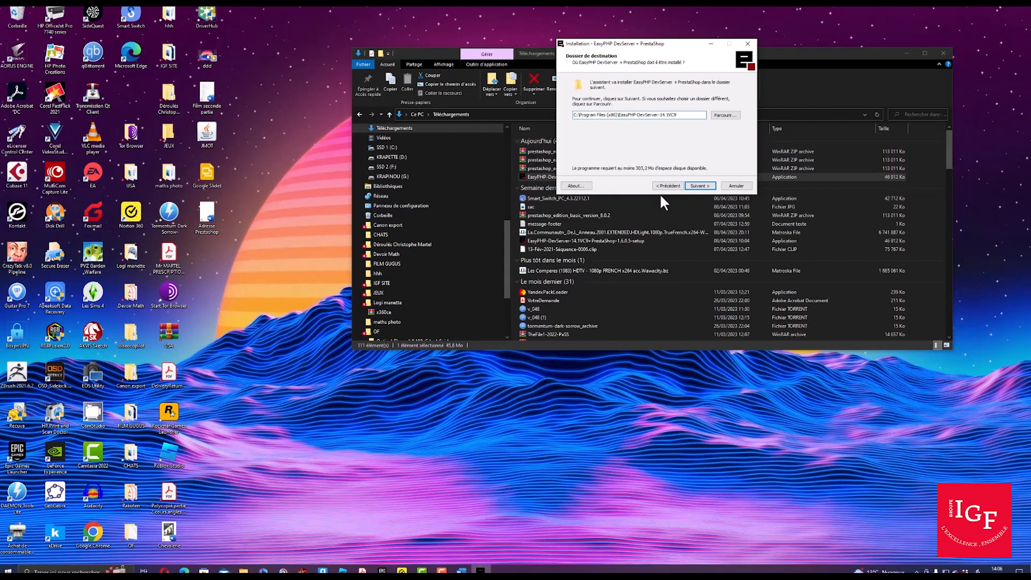
click(698, 186)
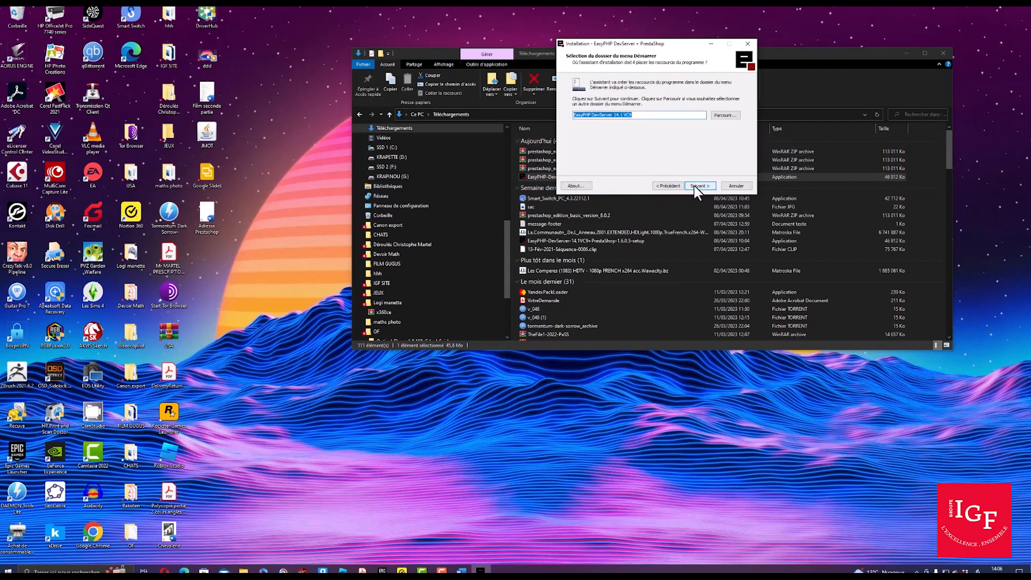
click(694, 185)
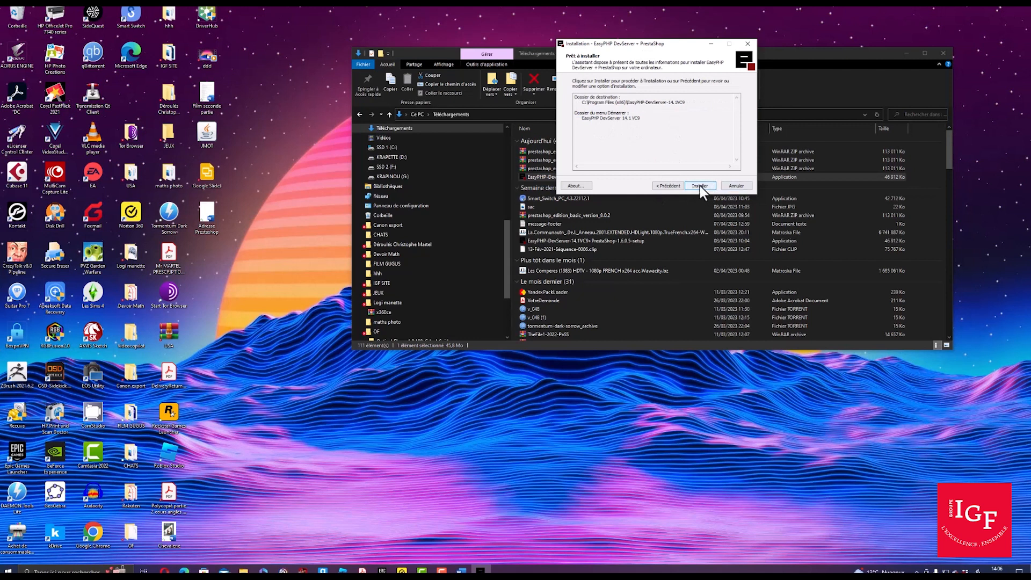
click(700, 186)
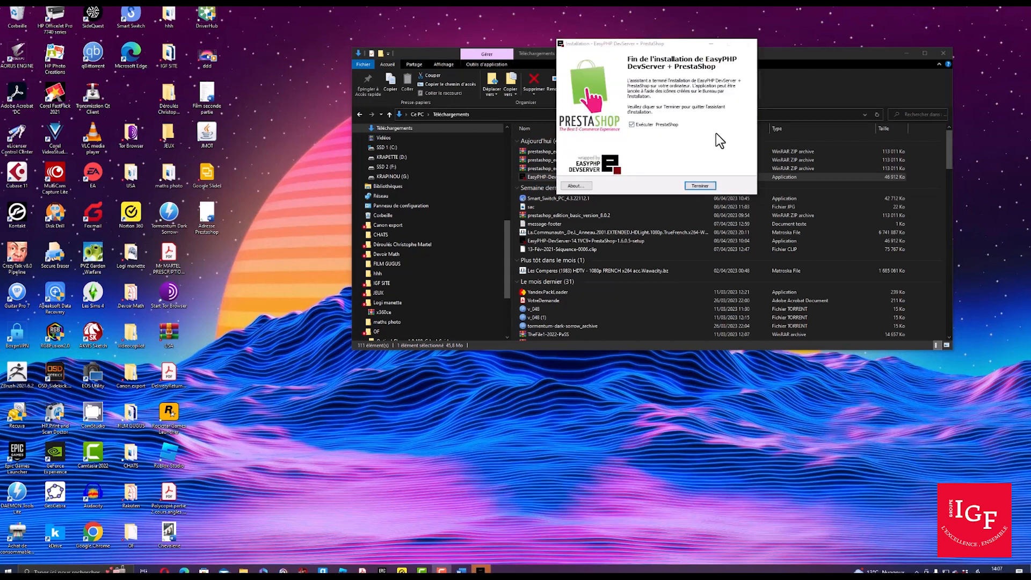
Finish the setup with PrestaShop set to run, and open the Back Office login page from its start page
click(692, 186)
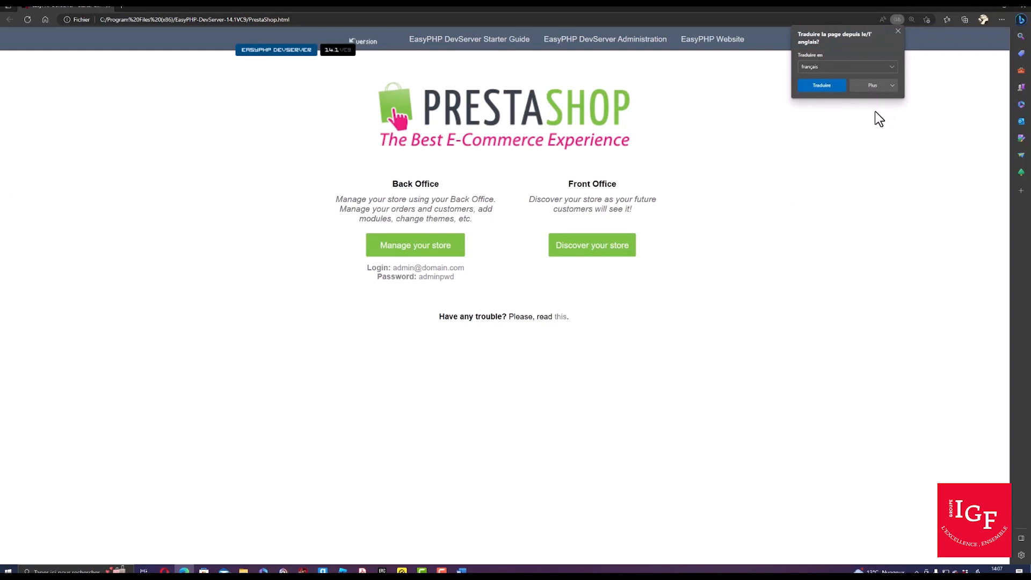
click(898, 31)
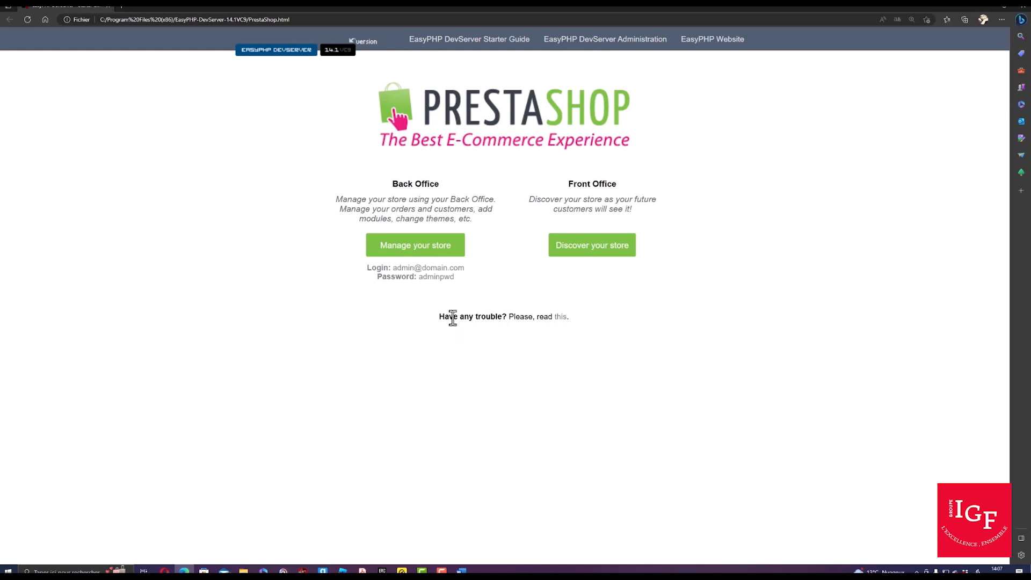
click(418, 253)
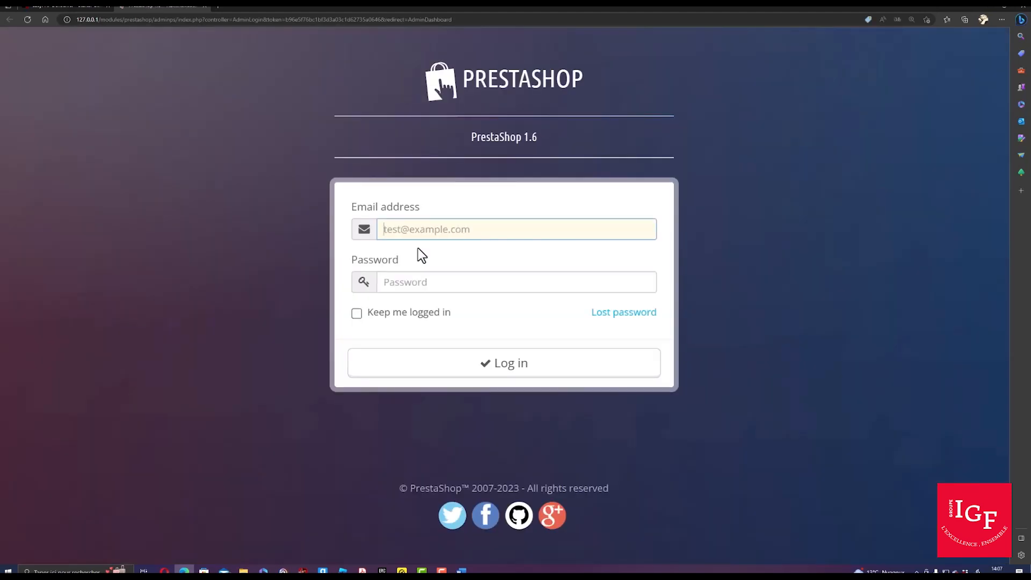
Look up the Back Office login e-mail on the PrestaShop start page and enter it as the login form's e-mail address
click(87, 7)
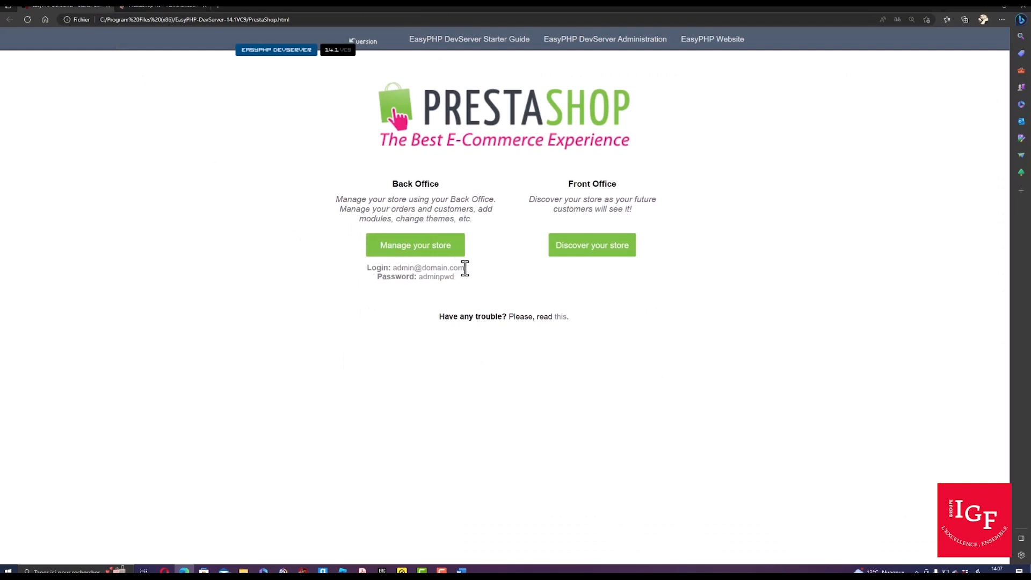
drag(464, 267, 394, 266)
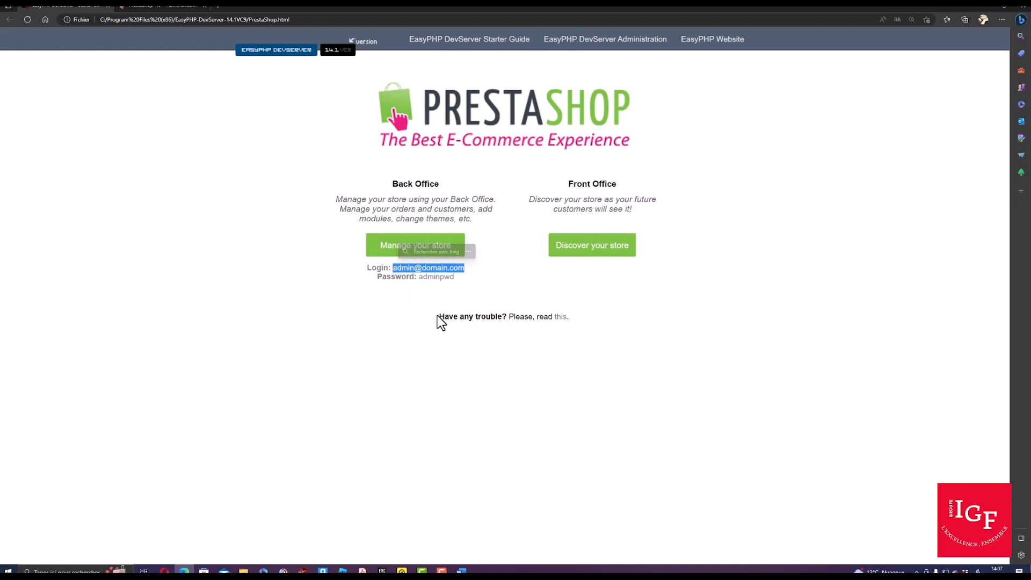
click(179, 7)
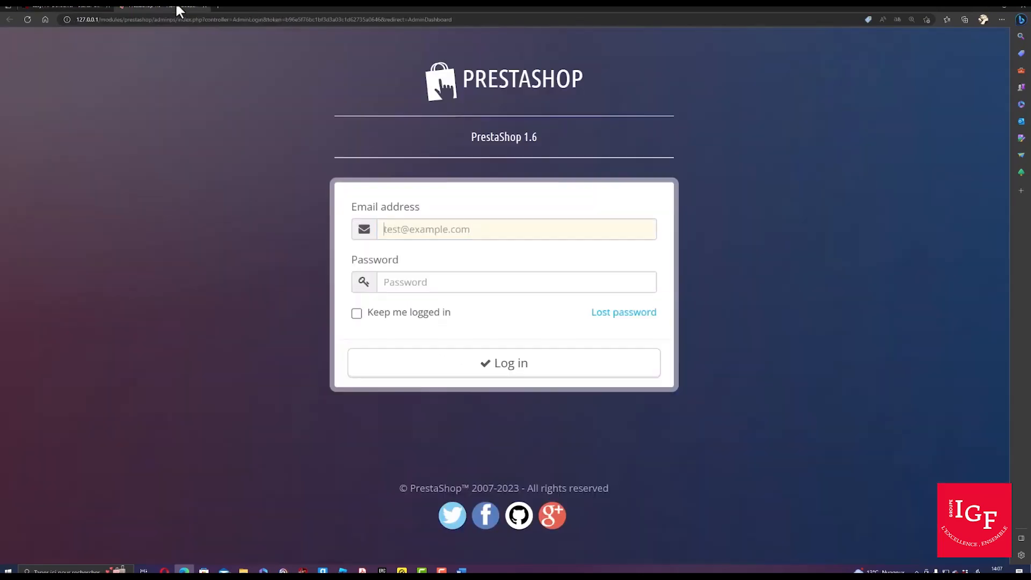
click(415, 229)
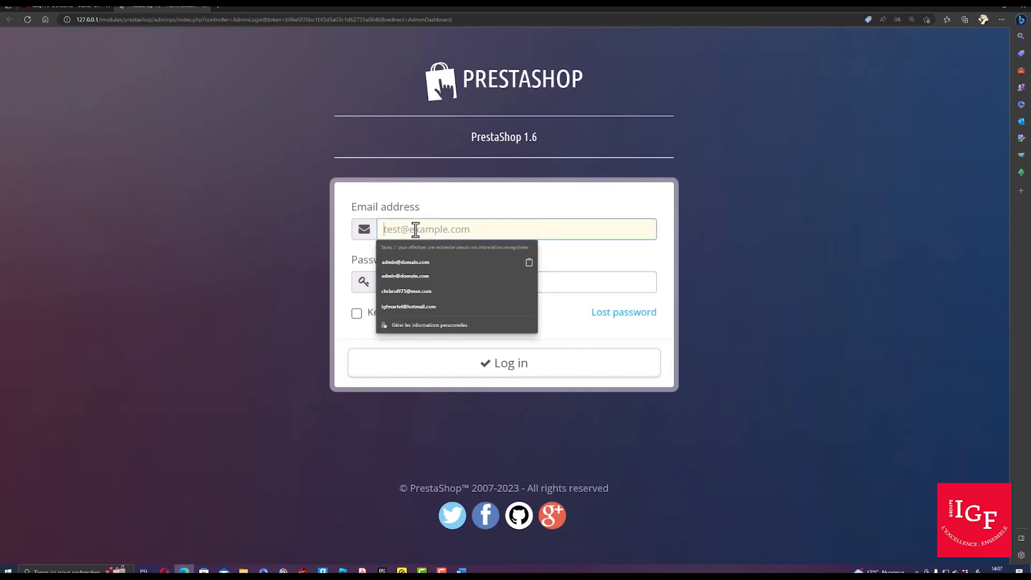
click(405, 263)
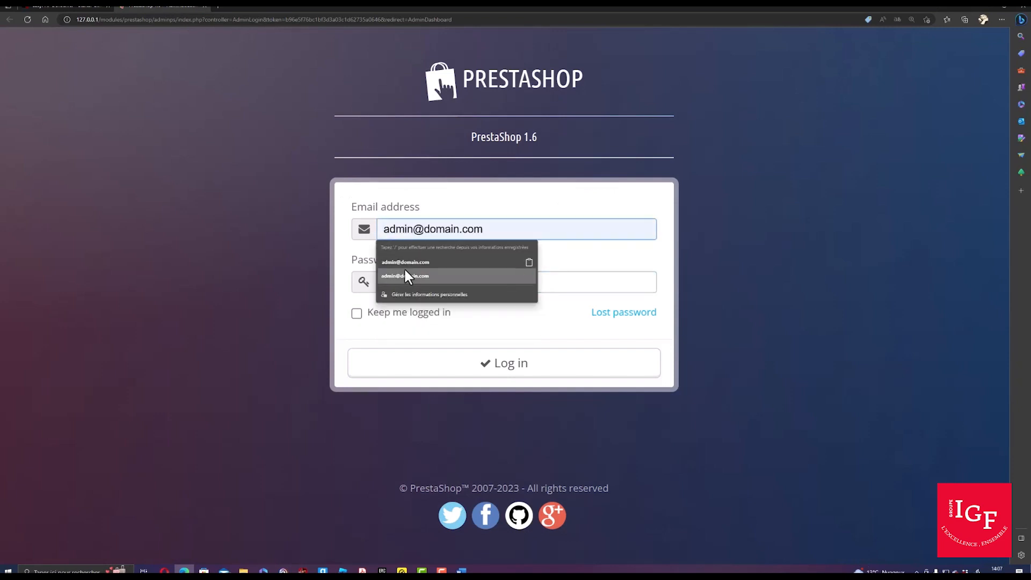
click(398, 360)
Copy the Back Office password from the PrestaShop start page and paste it into the login form's password field
click(62, 7)
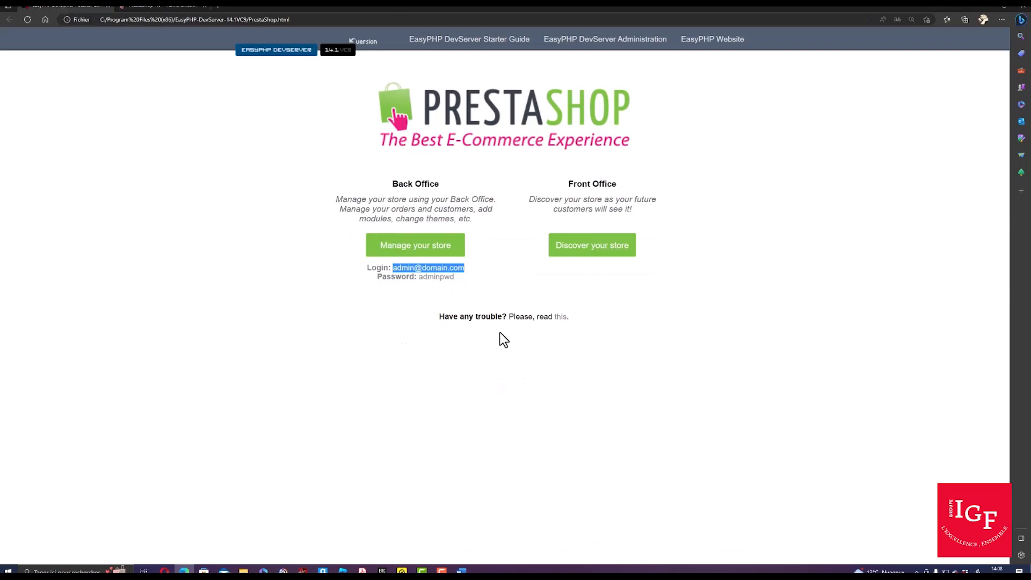
drag(454, 277, 421, 278)
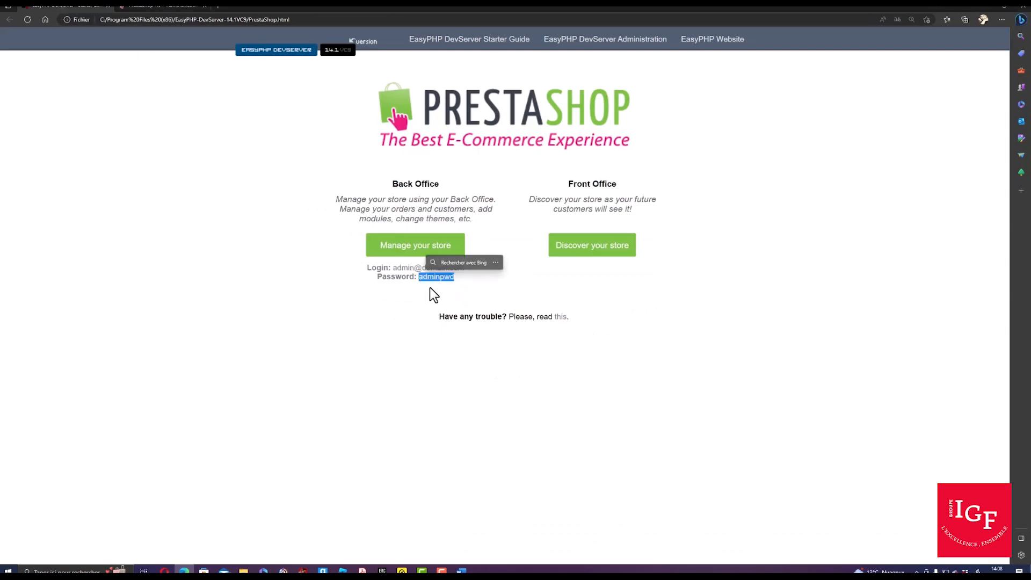
key(ctrl+c)
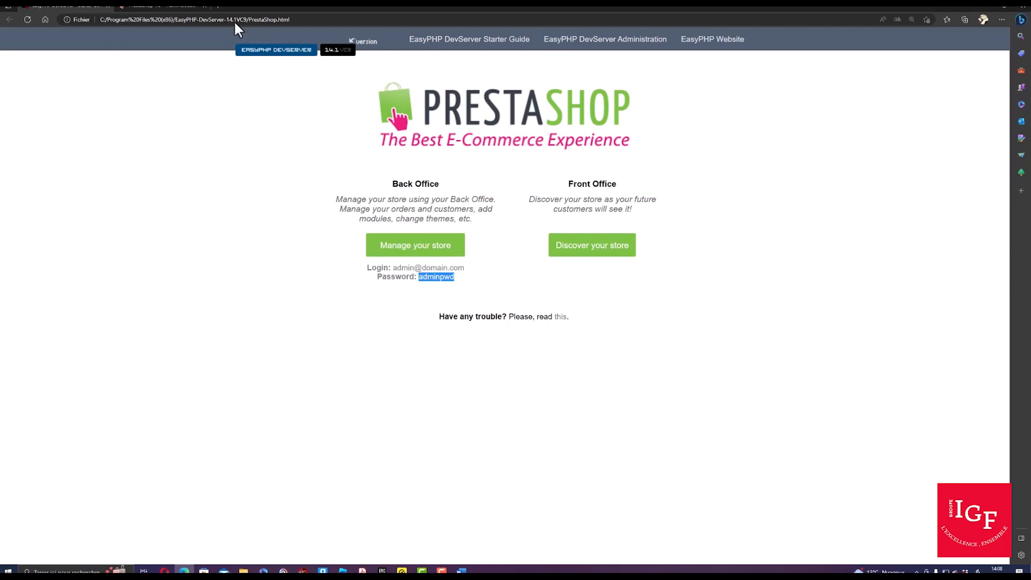
click(177, 6)
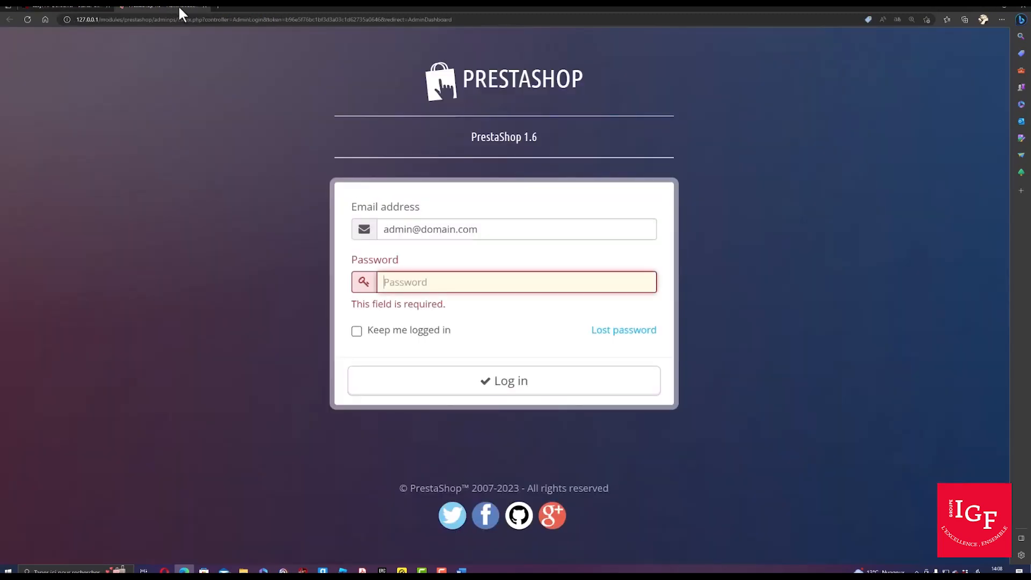
click(430, 283)
key(ctrl+v)
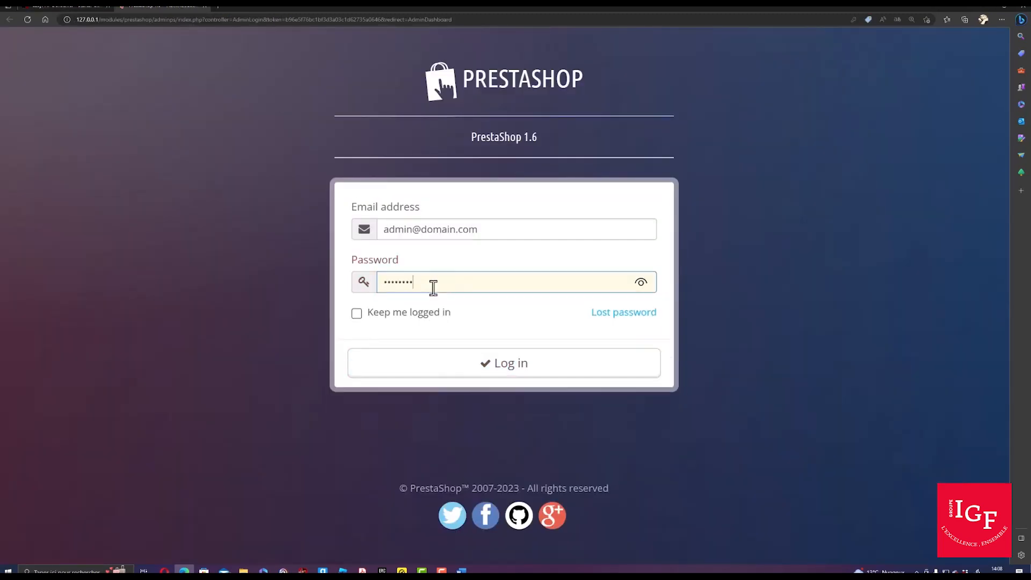
Log in to the PrestaShop Back Office and view the catalog's product list
click(498, 375)
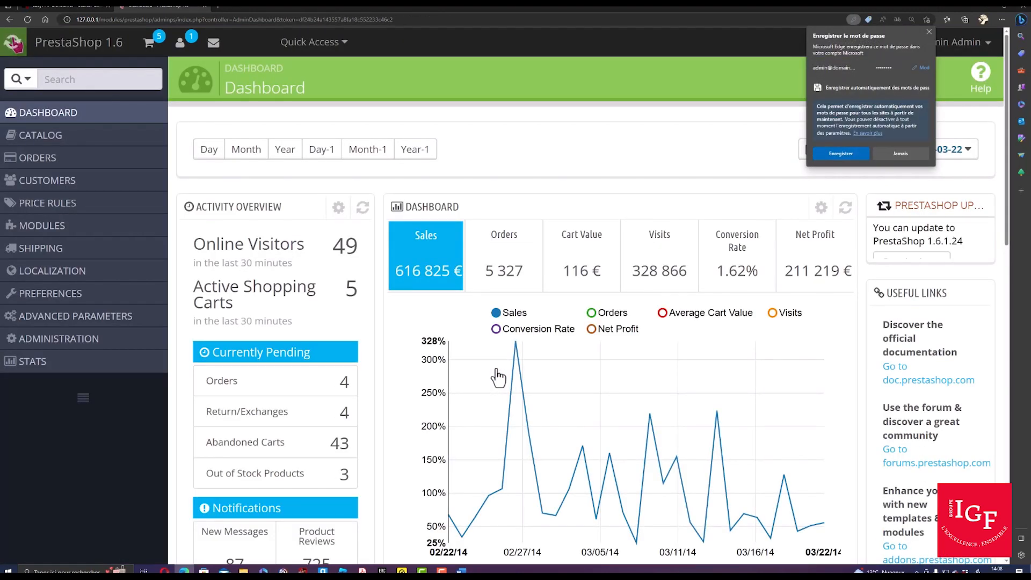
click(40, 141)
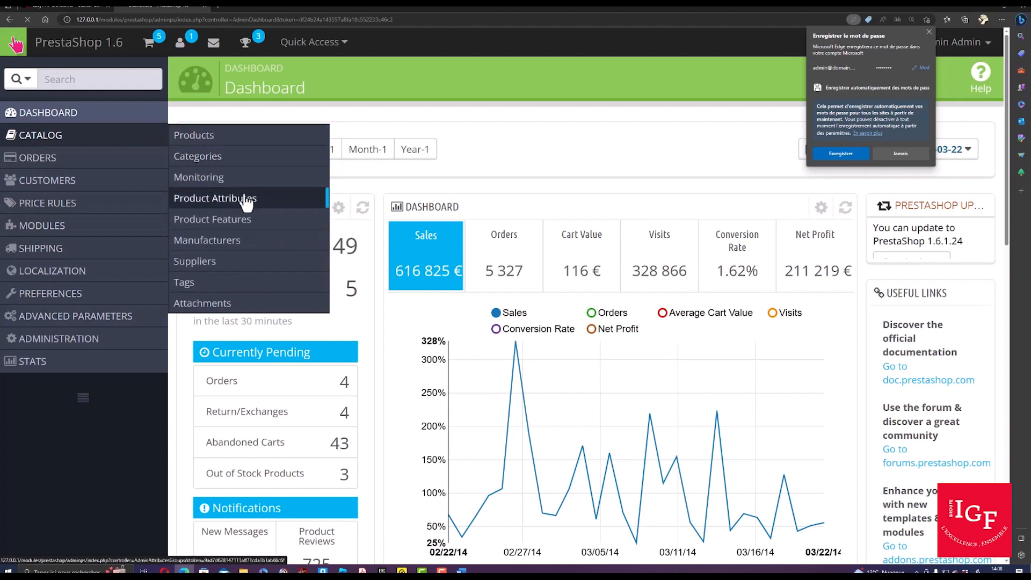
scroll(571, 221, down, 5)
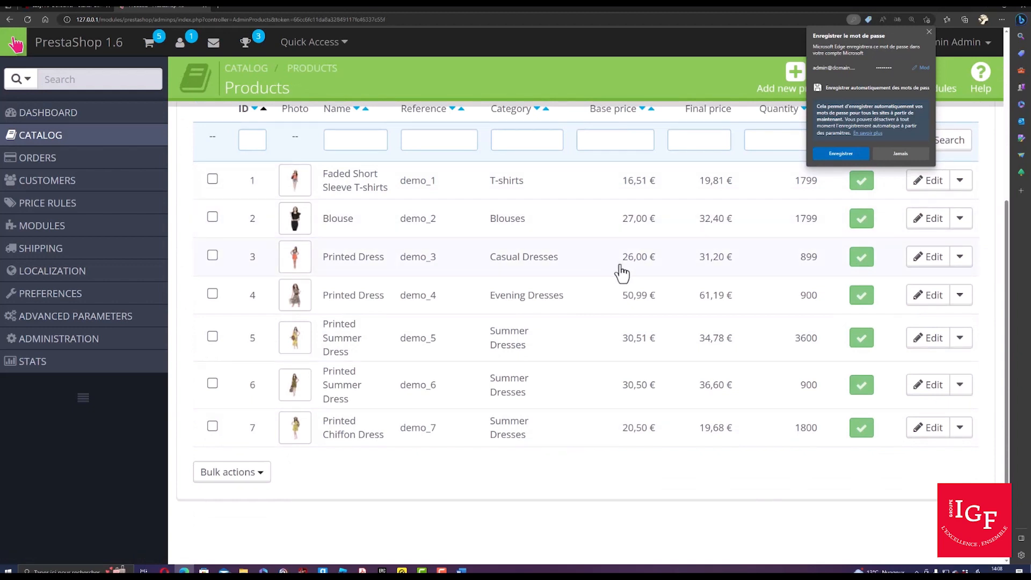
Save the Back Office login password in the browser and postpone the review of the password security settings
click(837, 154)
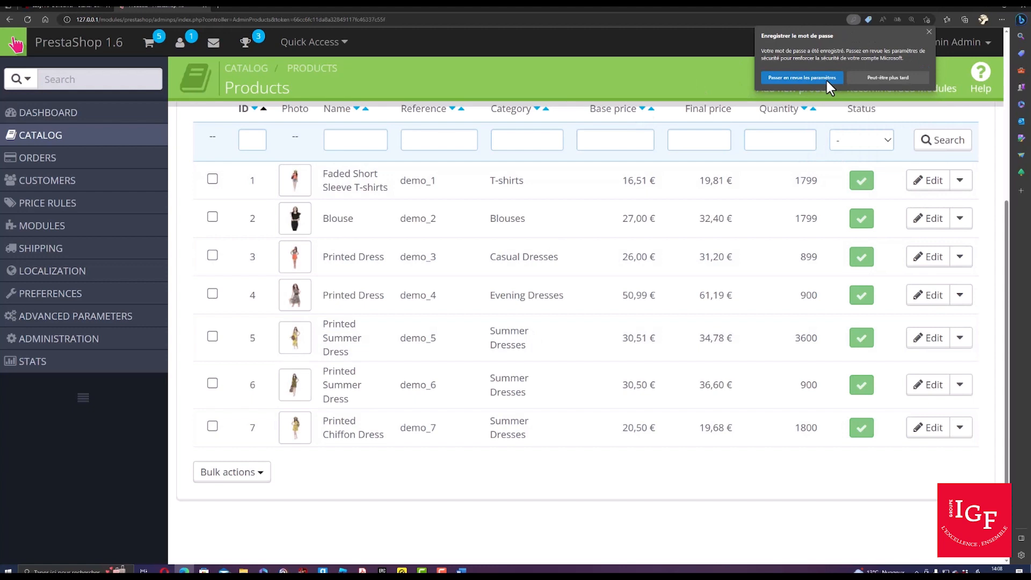
click(875, 78)
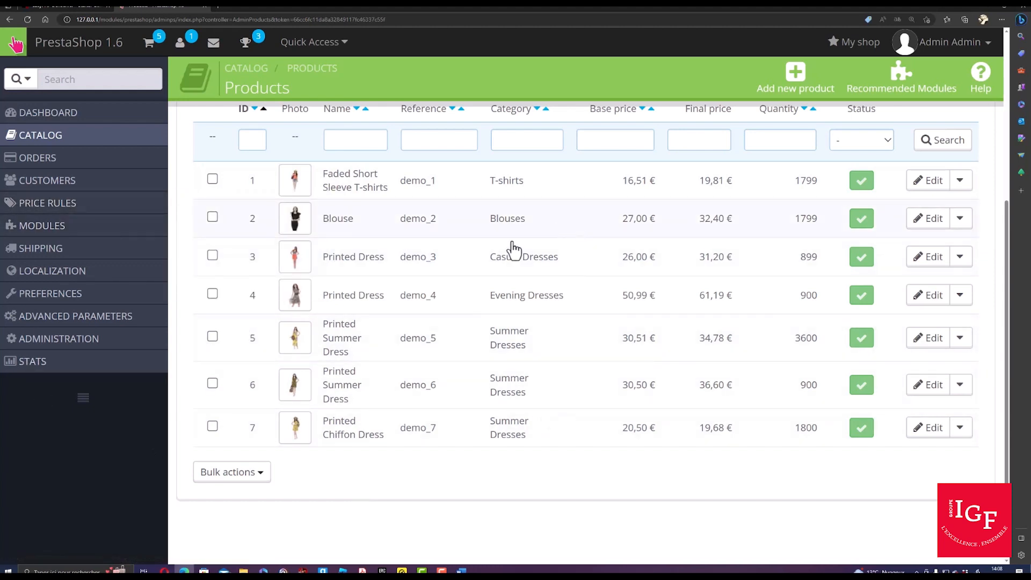
Switch to the Word document Adresse Prestashop to view the EasyPHP PrestaShop web address
mouse_move(451, 572)
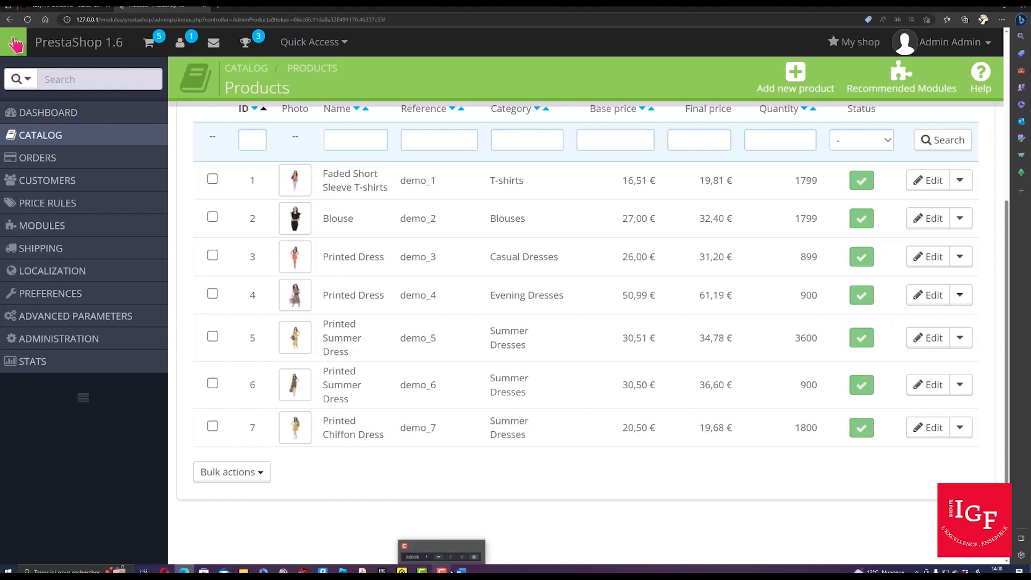
click(452, 542)
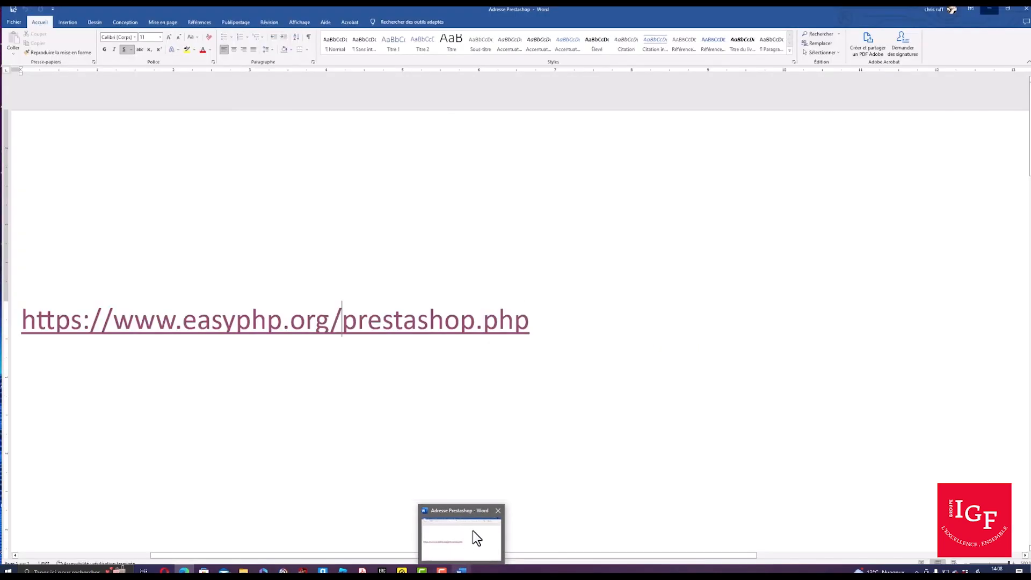